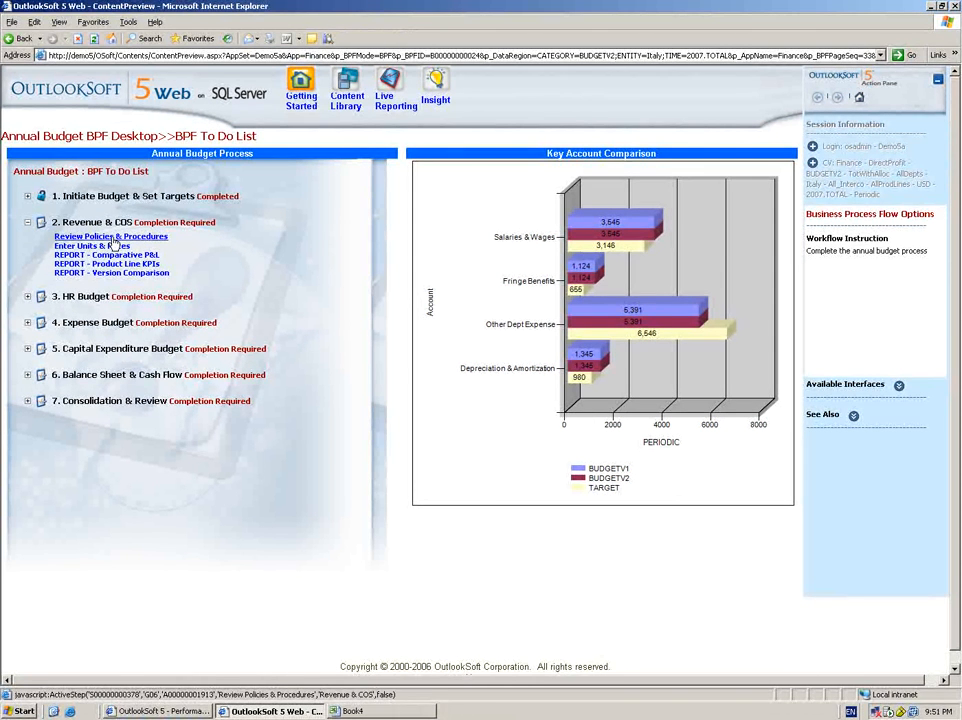
Review the 2007 Annual Budget Policies & Procedures document, including its calendar, revenue guidance and expense policy, and return to the process to-do list.
{"action": "left_click", "coordinate": [112, 237]}
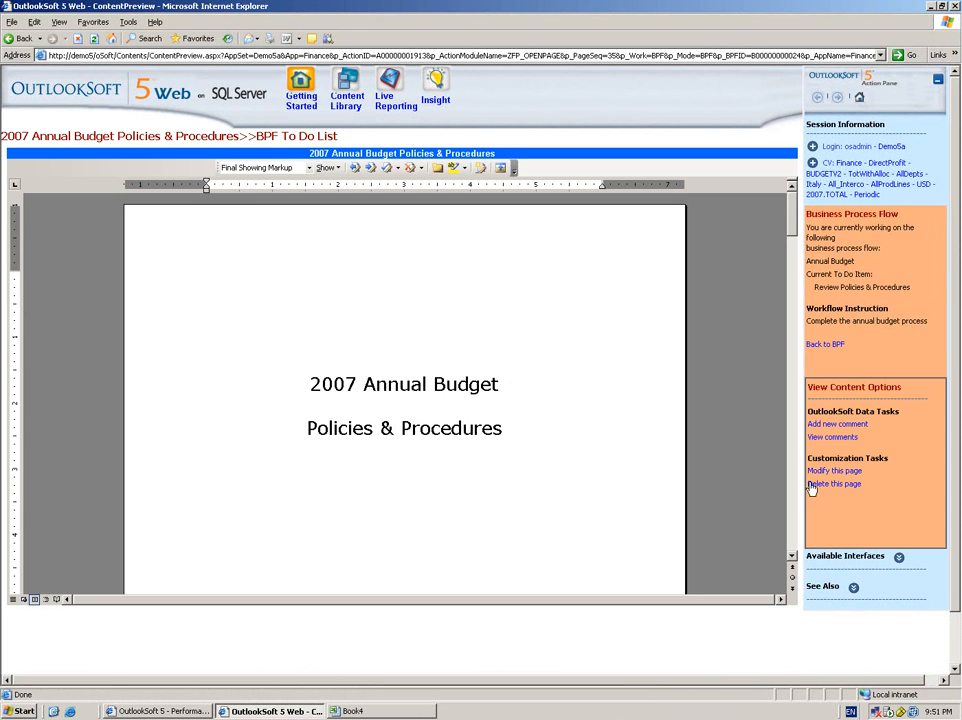
{"action": "scroll", "coordinate": [730, 477], "scroll_direction": "down", "scroll_amount": 5}
{"action": "scroll", "coordinate": [790, 483], "scroll_direction": "down", "scroll_amount": 6}
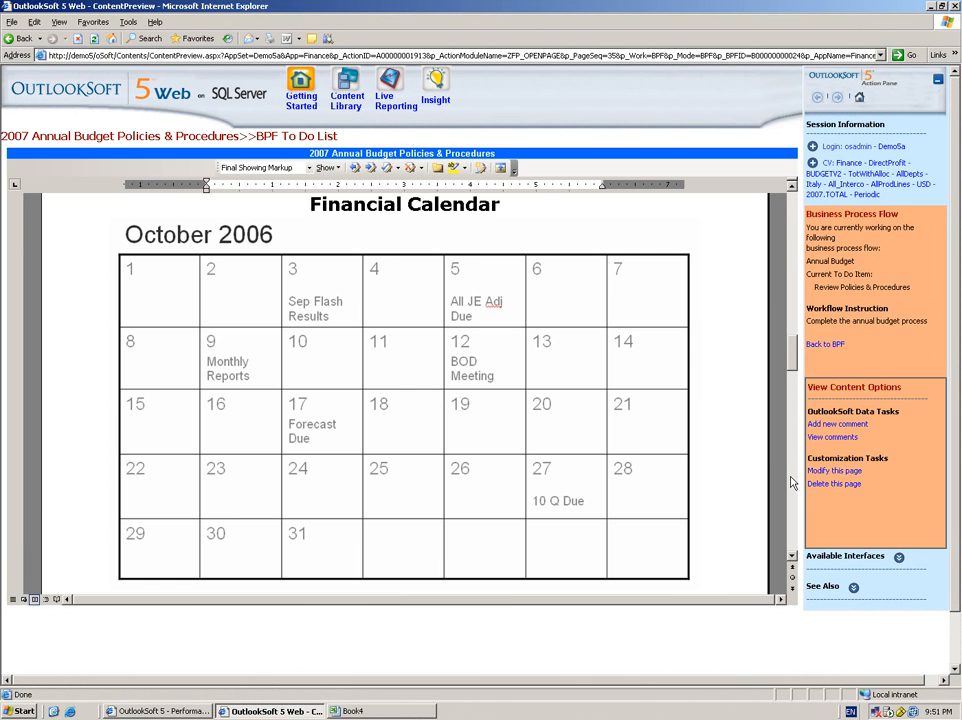
{"action": "scroll", "coordinate": [790, 483], "scroll_direction": "down", "scroll_amount": 10}
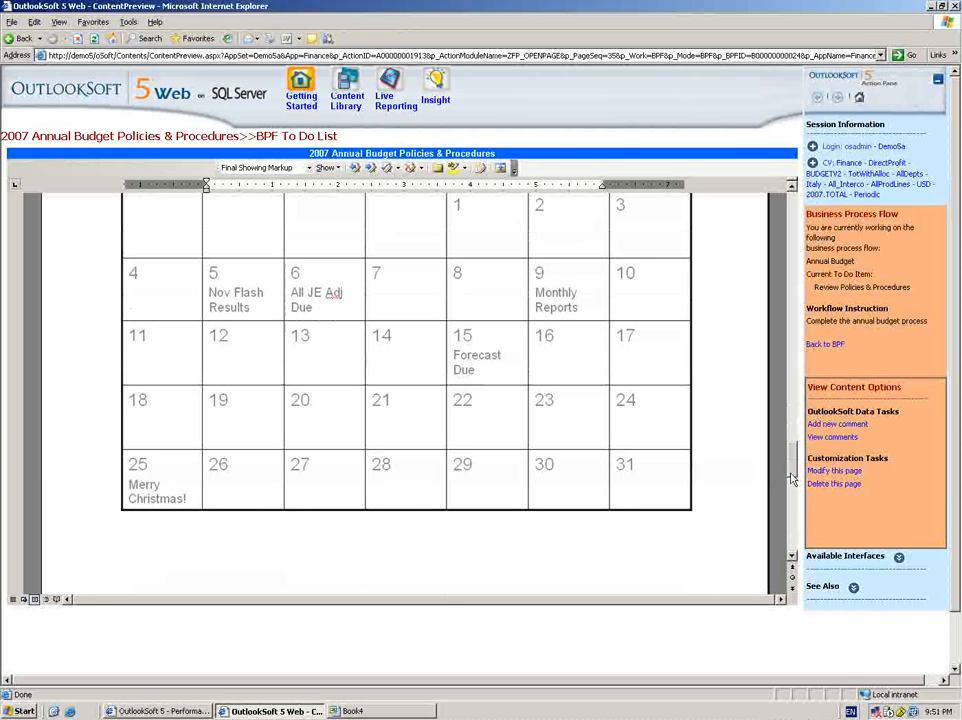
{"action": "scroll", "coordinate": [713, 430], "scroll_direction": "down", "scroll_amount": 4}
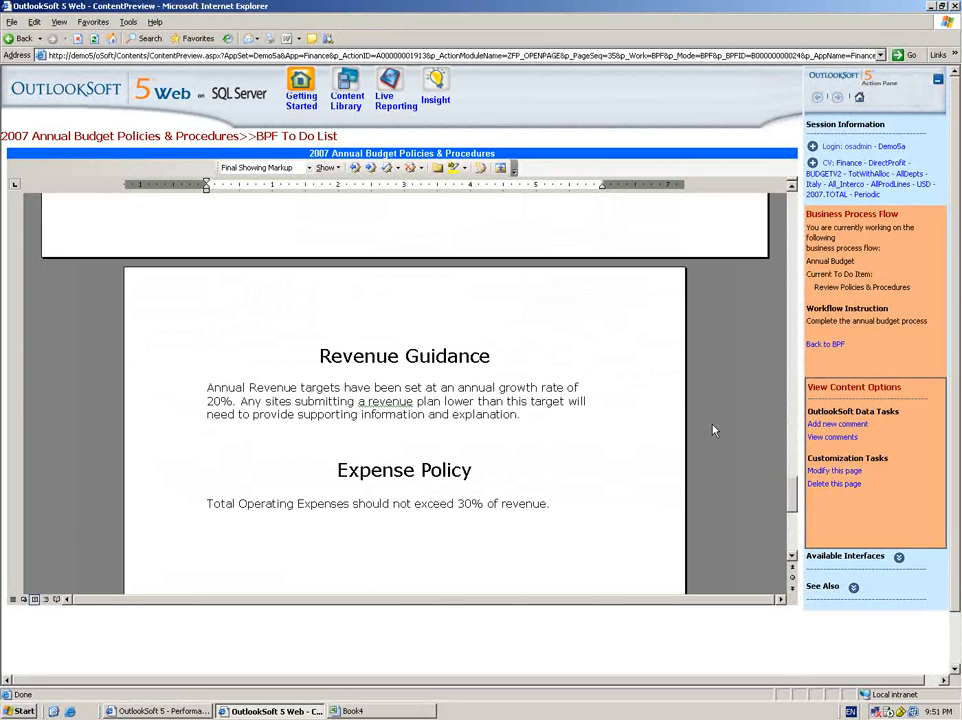
{"action": "left_click", "coordinate": [793, 201]}
{"action": "left_click", "coordinate": [793, 203]}
{"action": "left_click", "coordinate": [793, 203]}
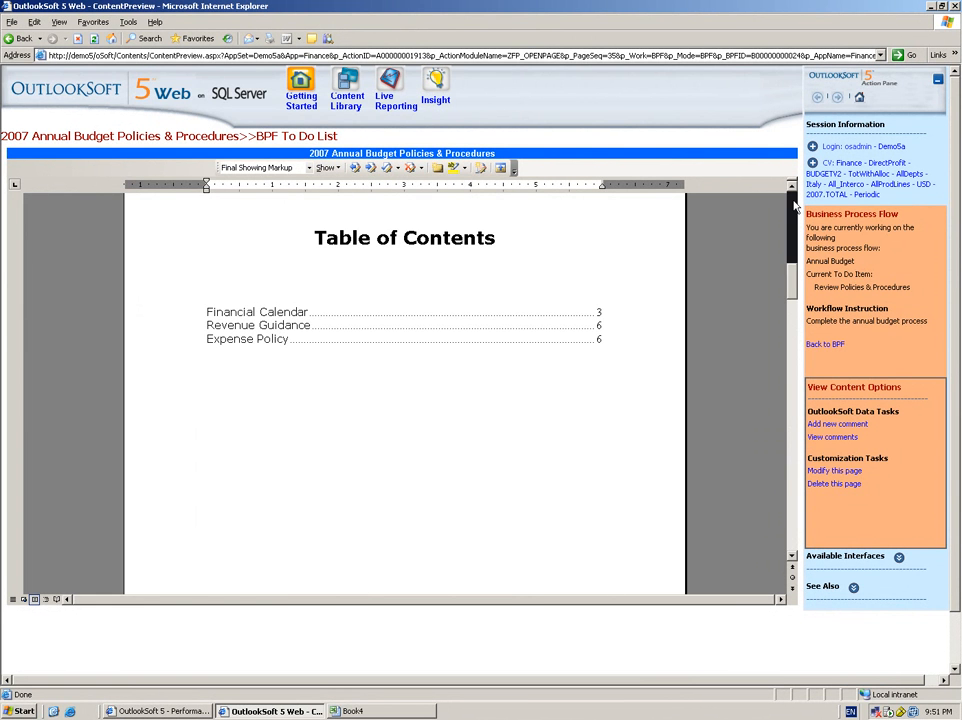
{"action": "left_click", "coordinate": [840, 346]}
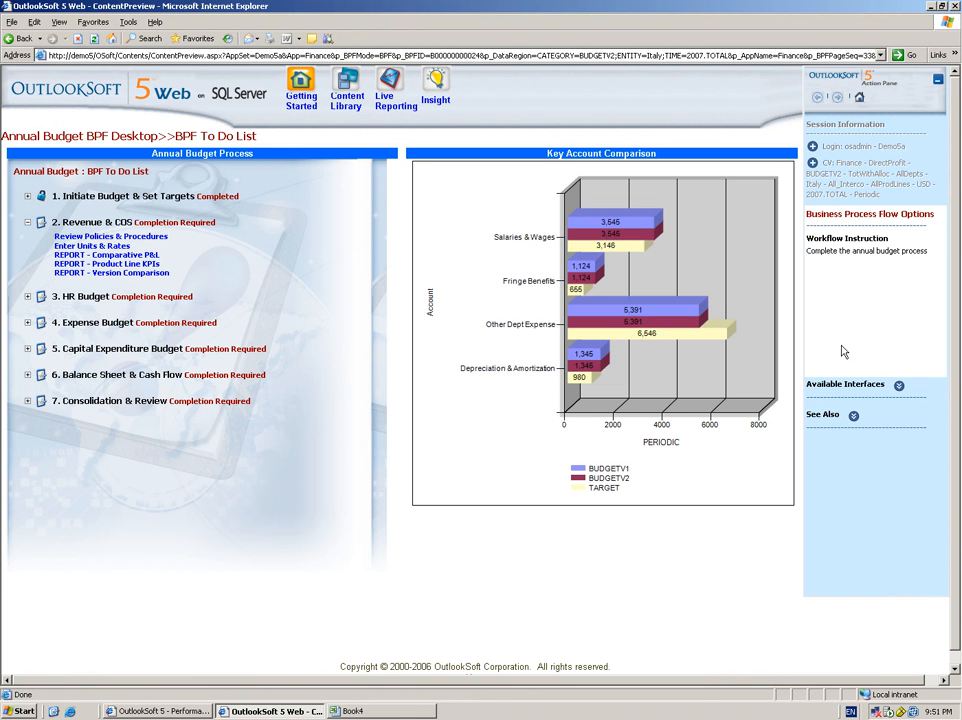
Open the Enter Units & Rates schedule from the Revenue & COS tasks and switch to its sales units input sheet.
{"action": "left_click", "coordinate": [110, 247]}
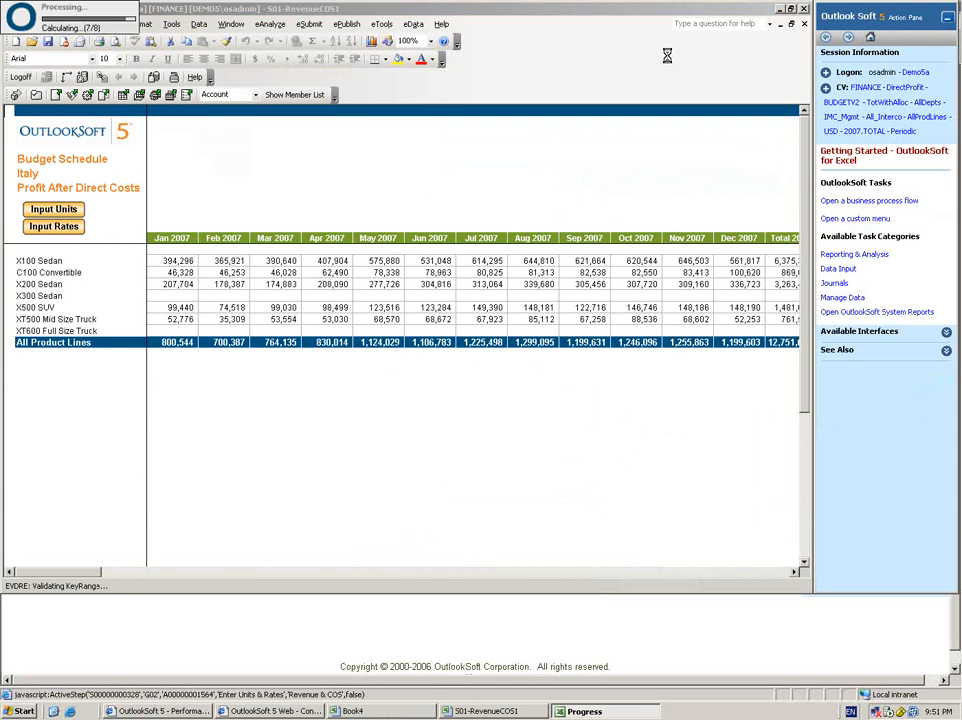
{"action": "left_click", "coordinate": [791, 8]}
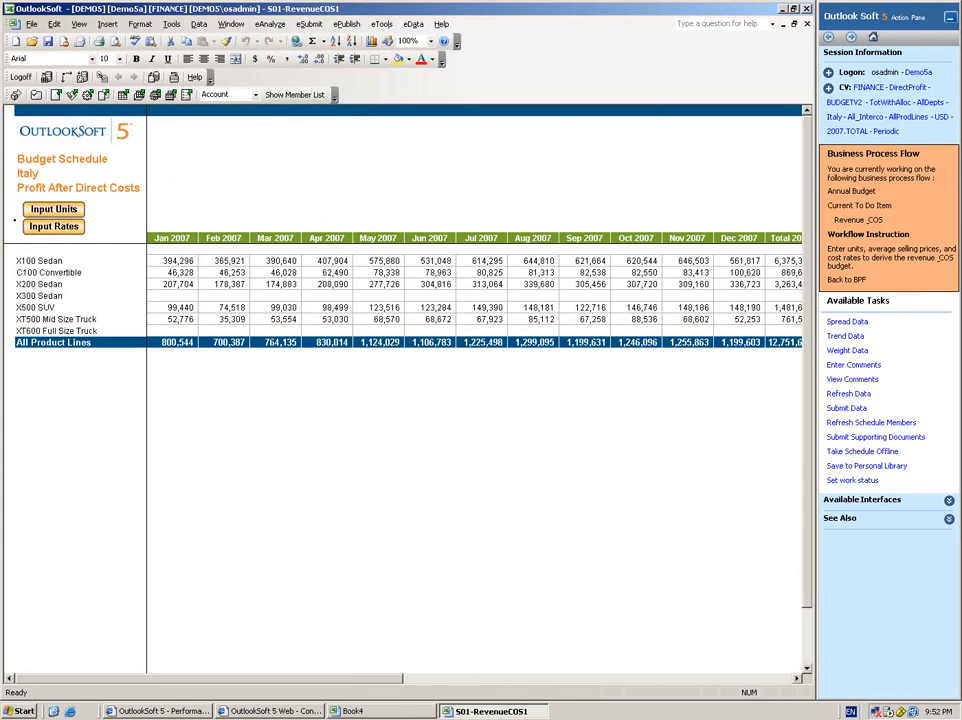
{"action": "left_click", "coordinate": [78, 215]}
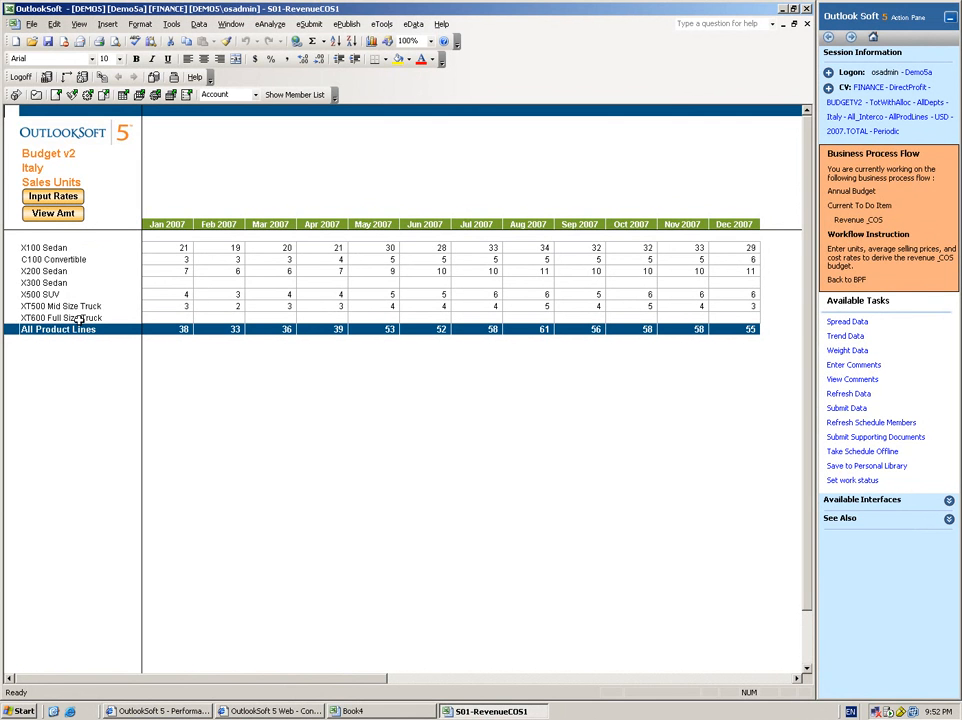
Spread 550 sales units across the X300 Sedan row for January to December 2007, weighted by the X100 Sedan monthly units.
{"action": "left_click", "coordinate": [183, 283]}
{"action": "left_click", "coordinate": [857, 324]}
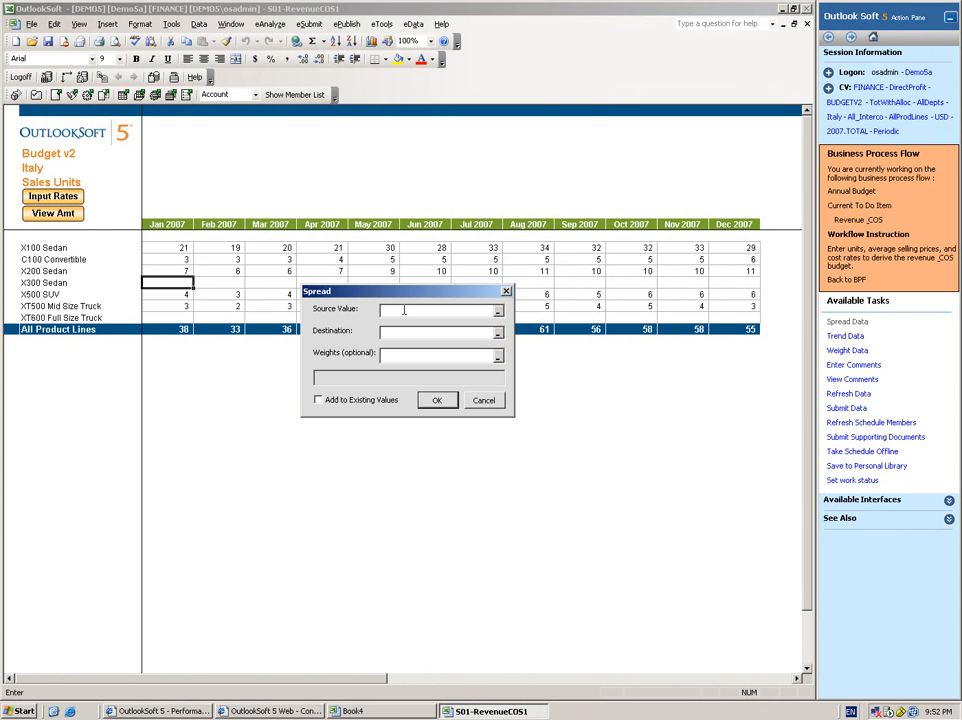
{"action": "type", "text": "55"}
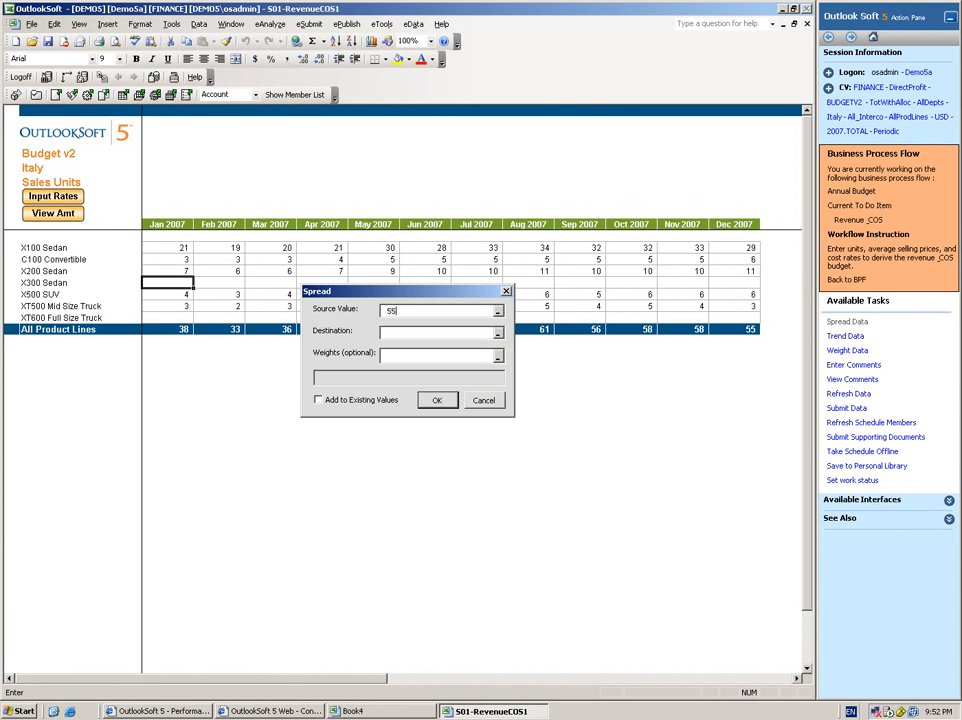
{"action": "type", "text": "0"}
{"action": "key", "text": "Tab"}
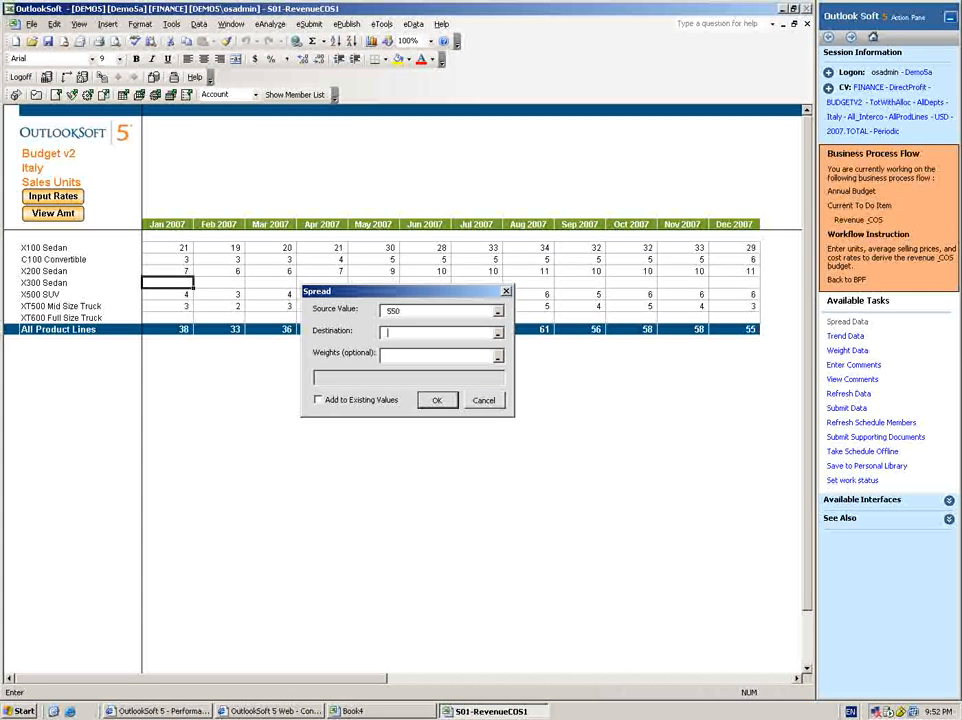
{"action": "left_click", "coordinate": [178, 283]}
{"action": "left_click_drag", "start_coordinate": [178, 283], "coordinate": [736, 283]}
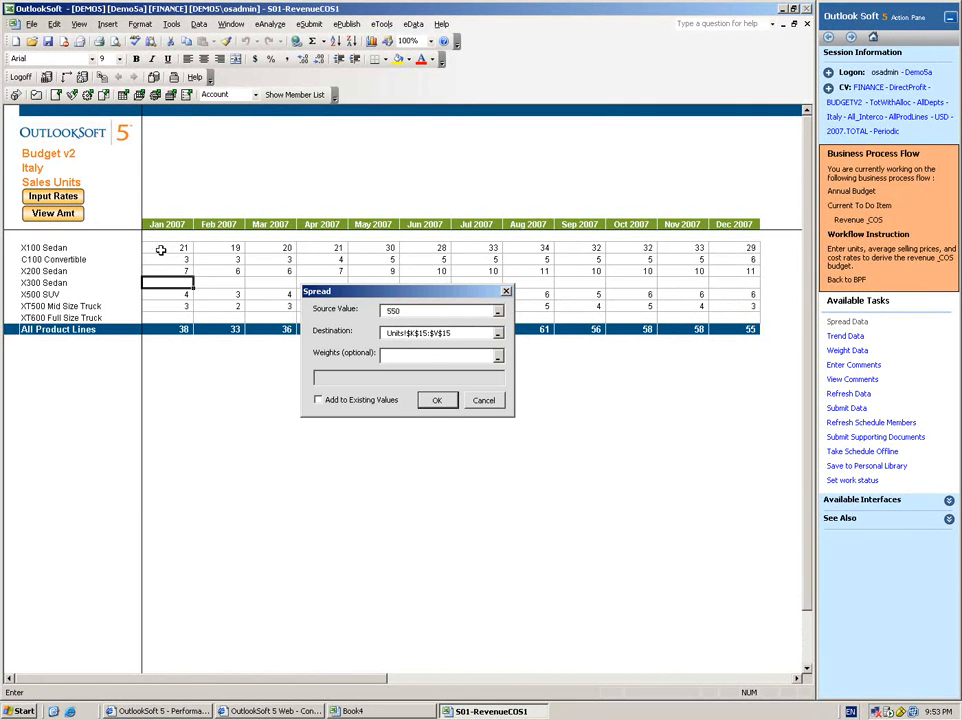
{"action": "left_click_drag", "start_coordinate": [163, 247], "coordinate": [736, 248]}
{"action": "left_click", "coordinate": [440, 401]}
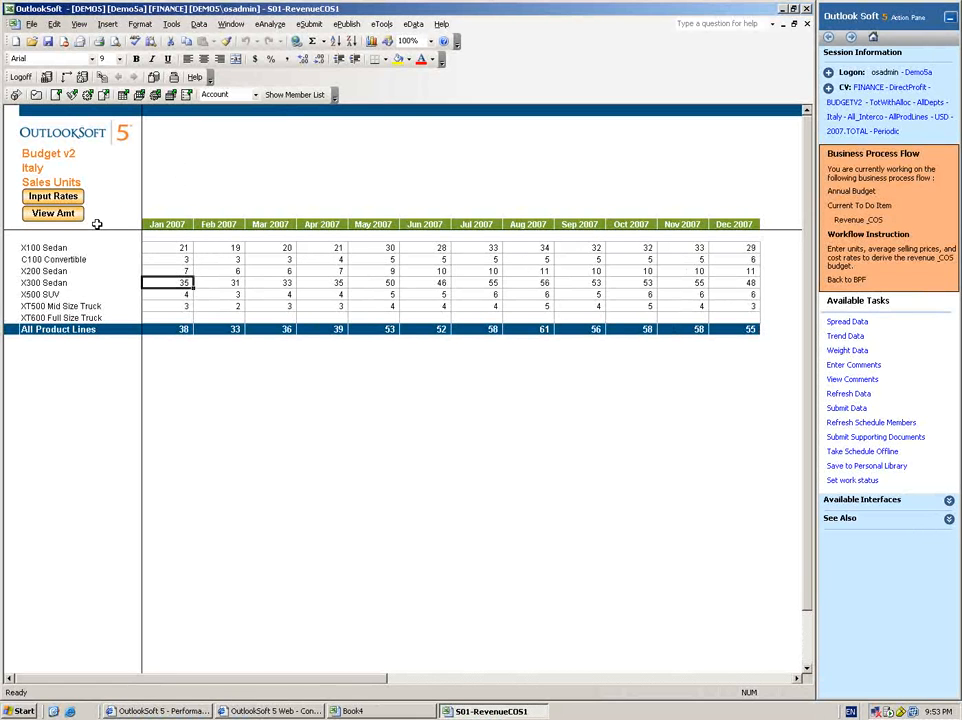
On the unit rates input sheet, copy all X100 Sedan rates for January to December 2007 into the X300 Sedan block.
{"action": "left_click", "coordinate": [71, 200]}
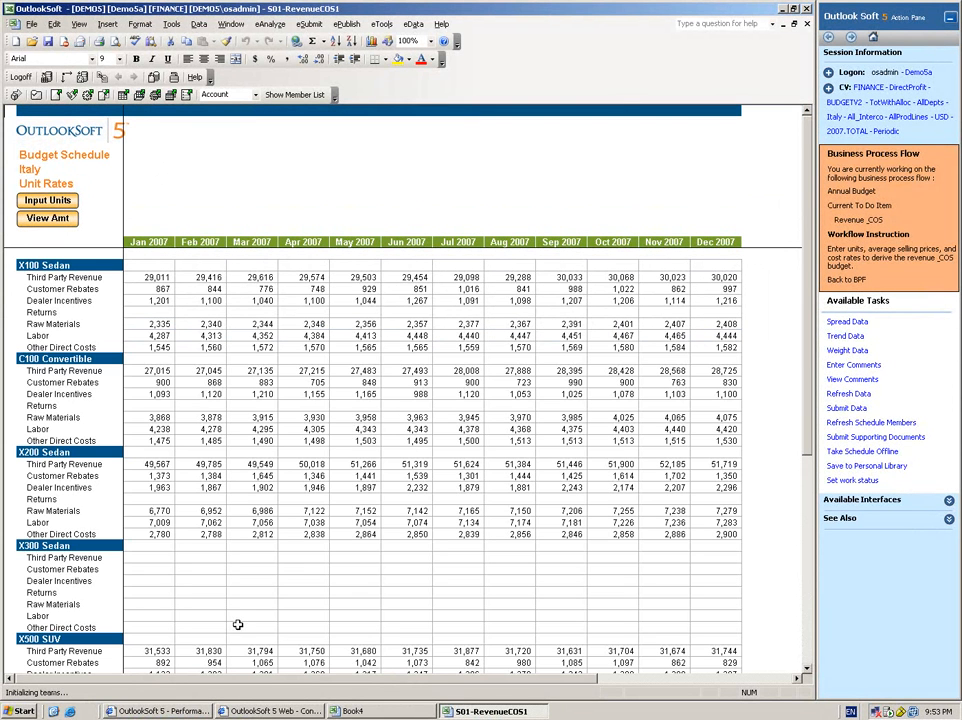
{"action": "left_click", "coordinate": [104, 277]}
{"action": "left_click_drag", "start_coordinate": [104, 277], "coordinate": [103, 345]}
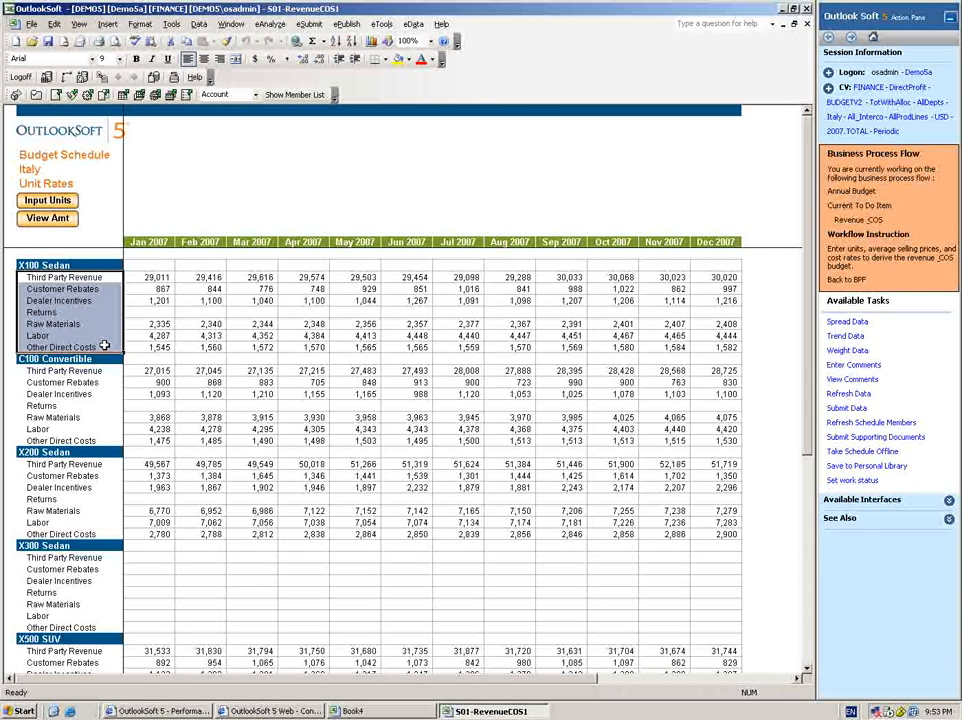
{"action": "left_click", "coordinate": [118, 277]}
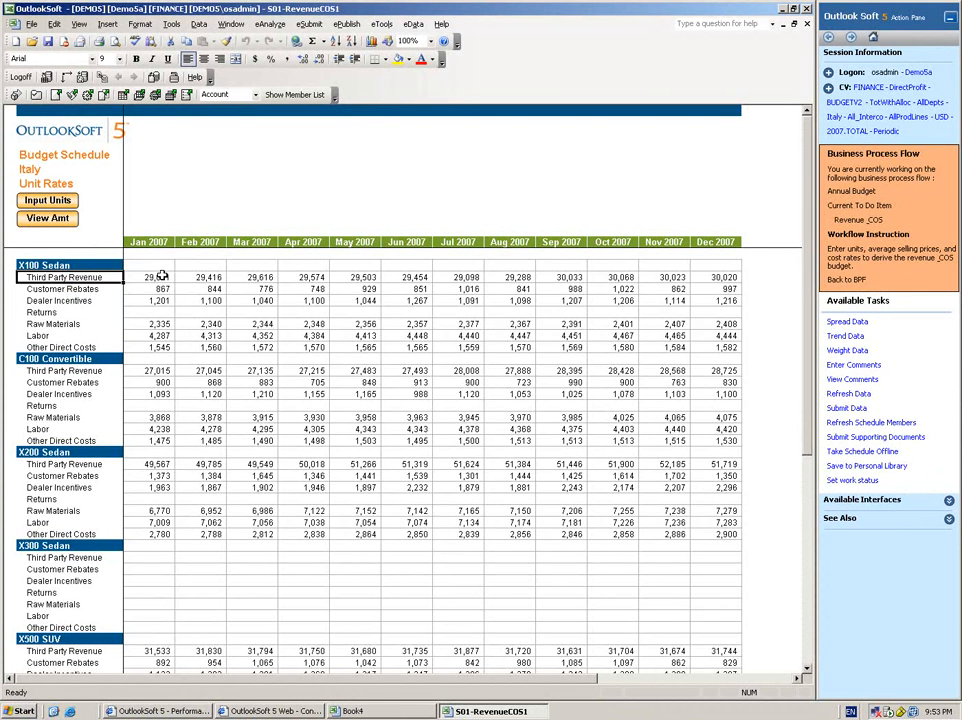
{"action": "left_click_drag", "start_coordinate": [162, 276], "coordinate": [738, 350]}
{"action": "key", "text": "ctrl+c"}
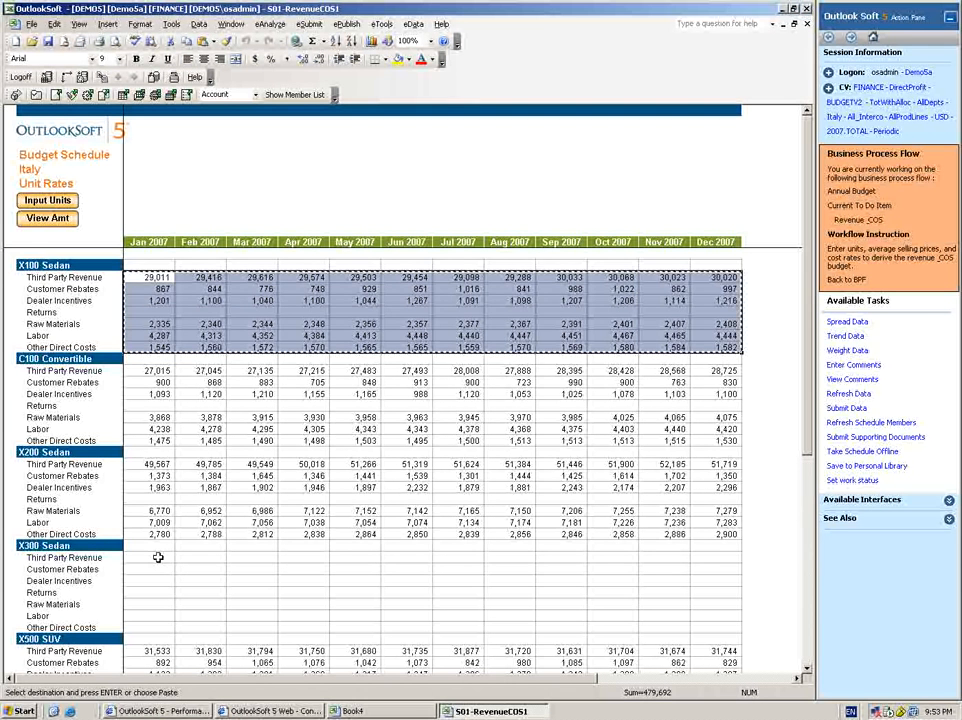
{"action": "left_click", "coordinate": [150, 557]}
{"action": "key", "text": "Return"}
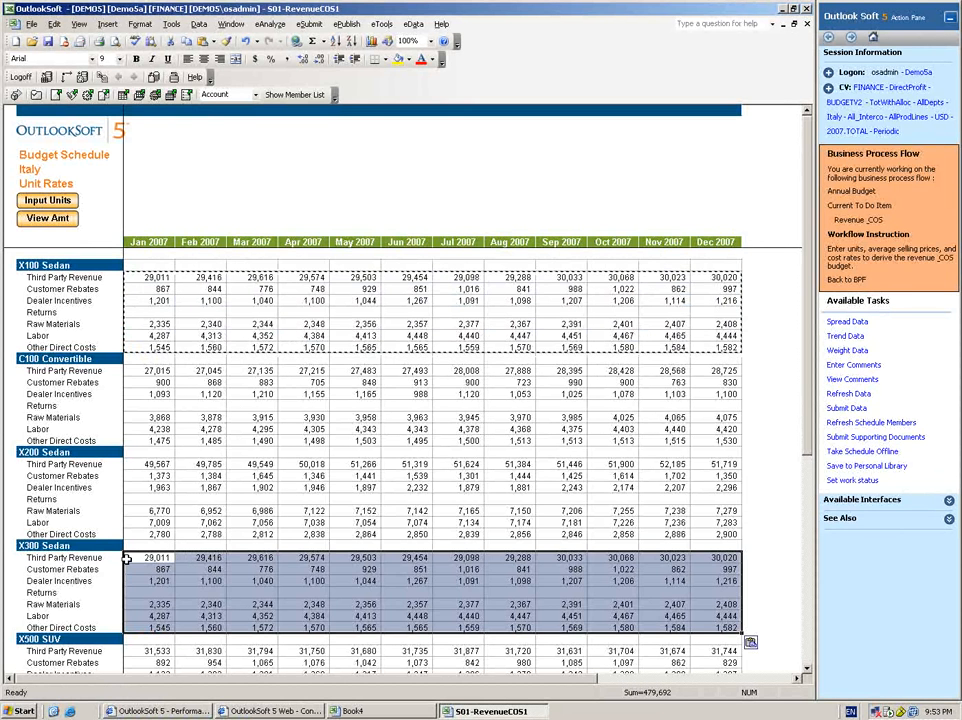
{"action": "left_click", "coordinate": [127, 557]}
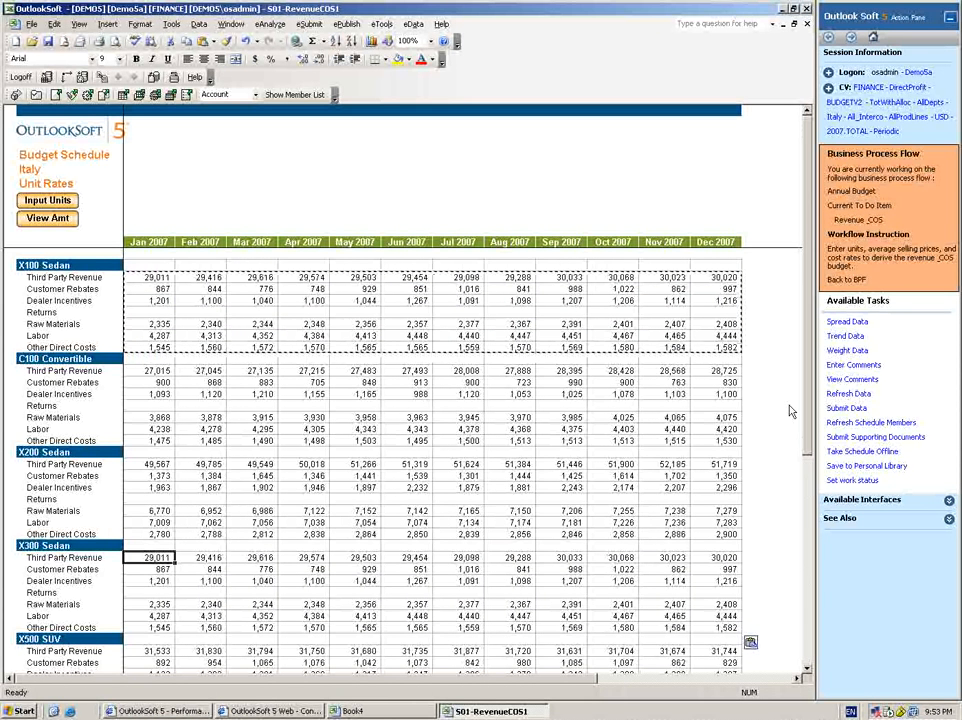
Submit the schedule's data, close the results report and check the X300 Sedan amounts in the Profit After Direct Costs view.
{"action": "left_click", "coordinate": [846, 407]}
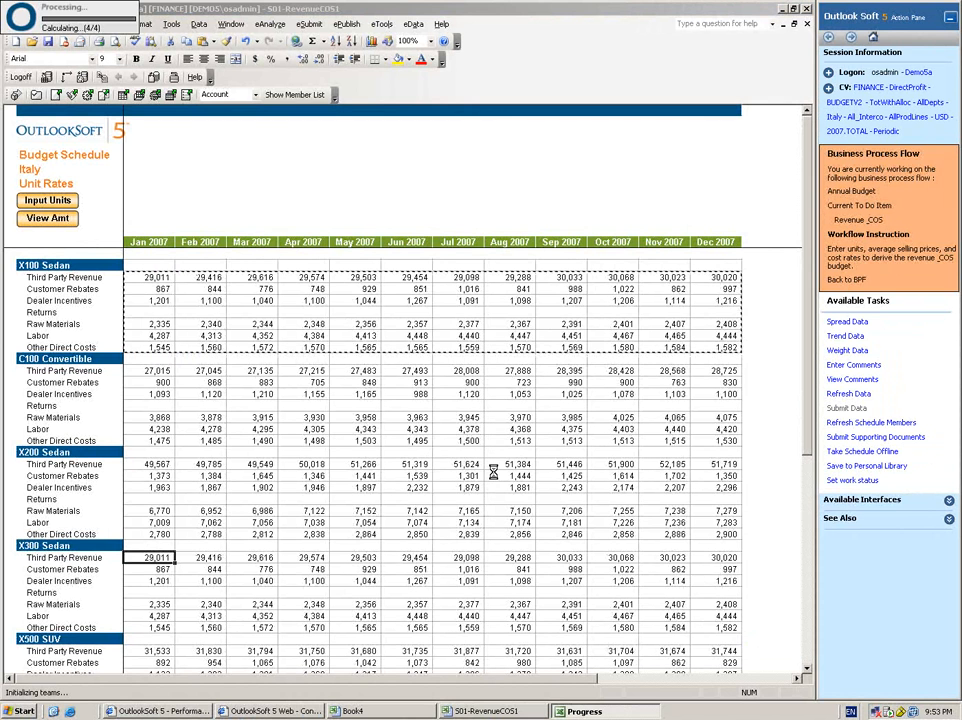
{"action": "left_click", "coordinate": [463, 385]}
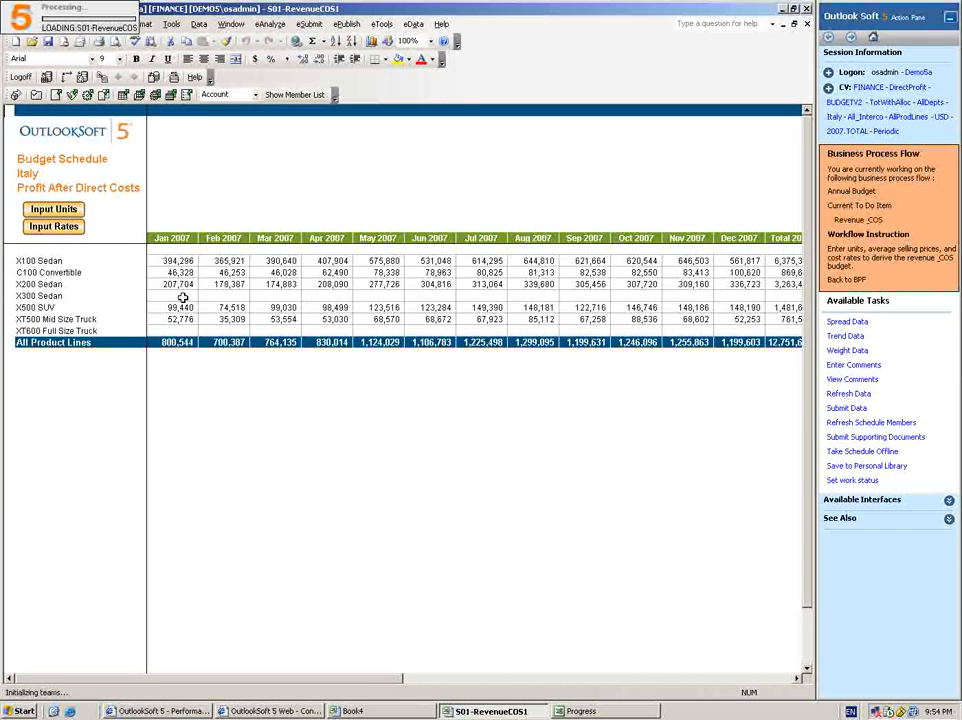
{"action": "left_click", "coordinate": [183, 298]}
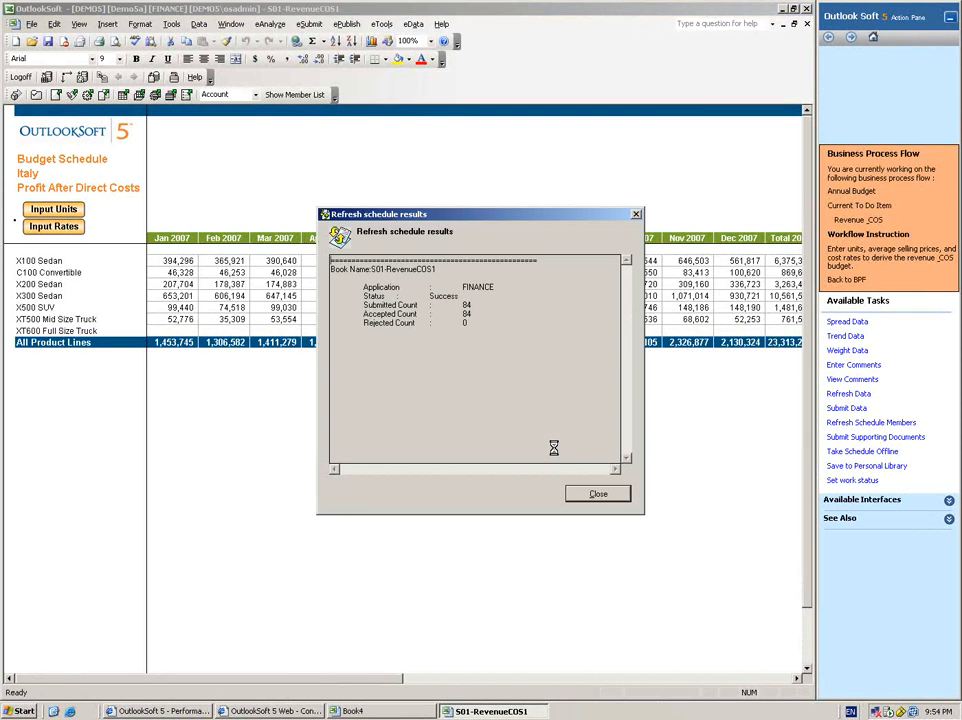
{"action": "left_click", "coordinate": [597, 494]}
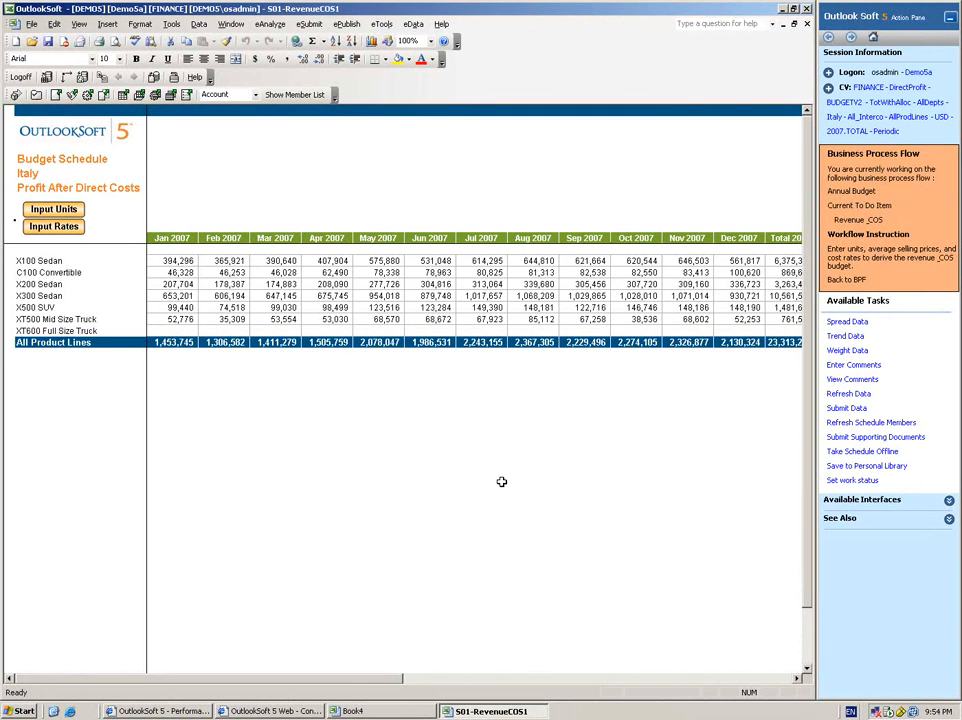
{"action": "left_click", "coordinate": [176, 295]}
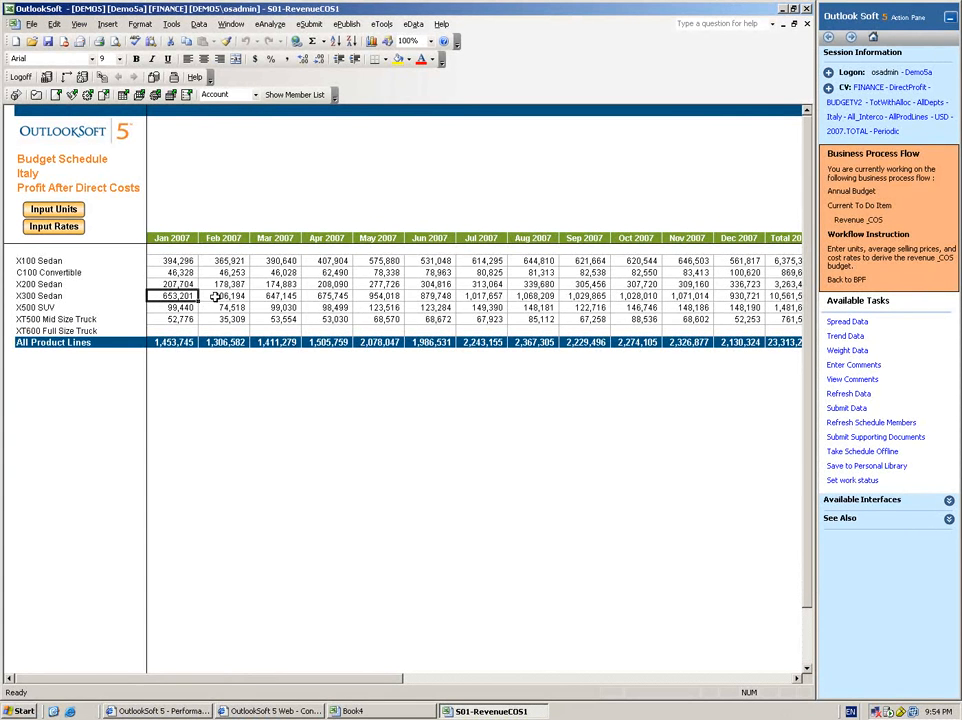
Return to the process to-do list, open the Version Comparison report and examine its income statement, balance sheet and cash flow sections.
{"action": "left_click", "coordinate": [845, 283]}
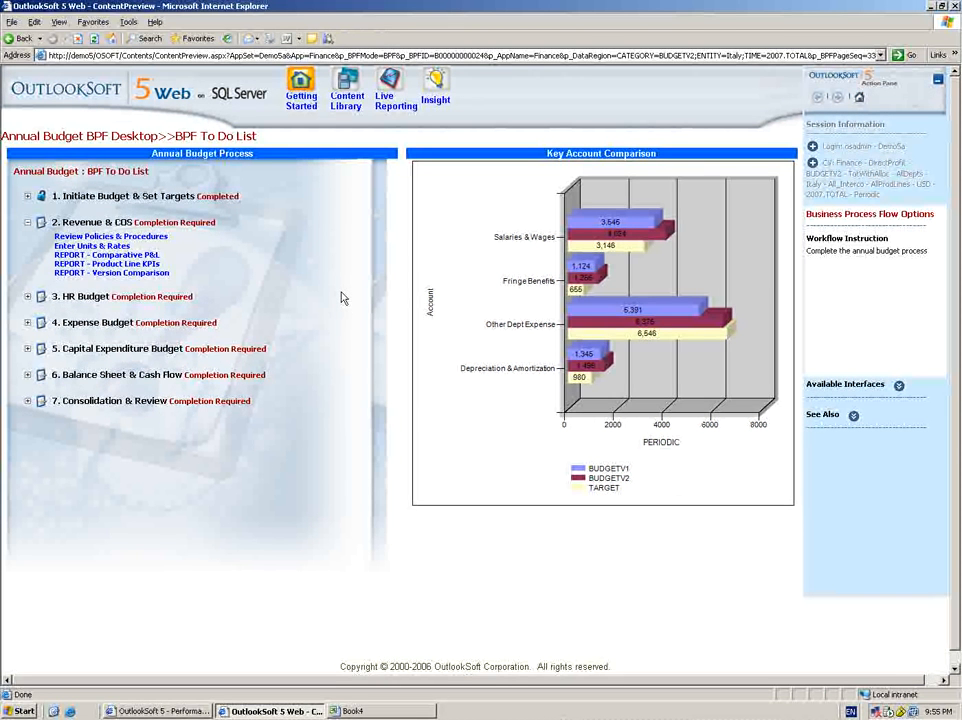
{"action": "left_click", "coordinate": [132, 273]}
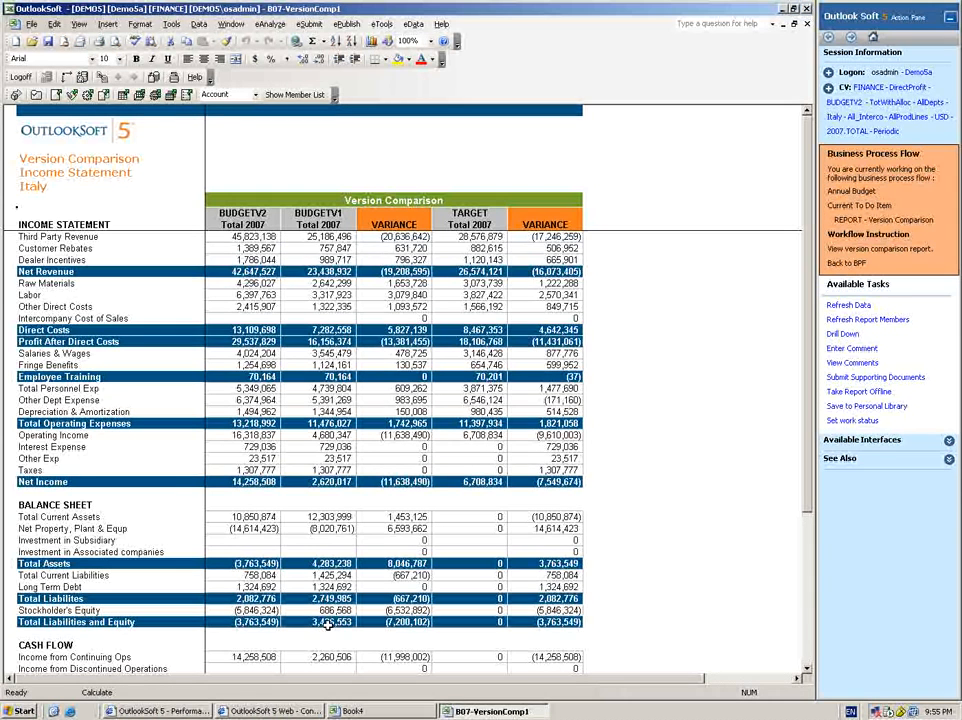
{"action": "left_click", "coordinate": [806, 668]}
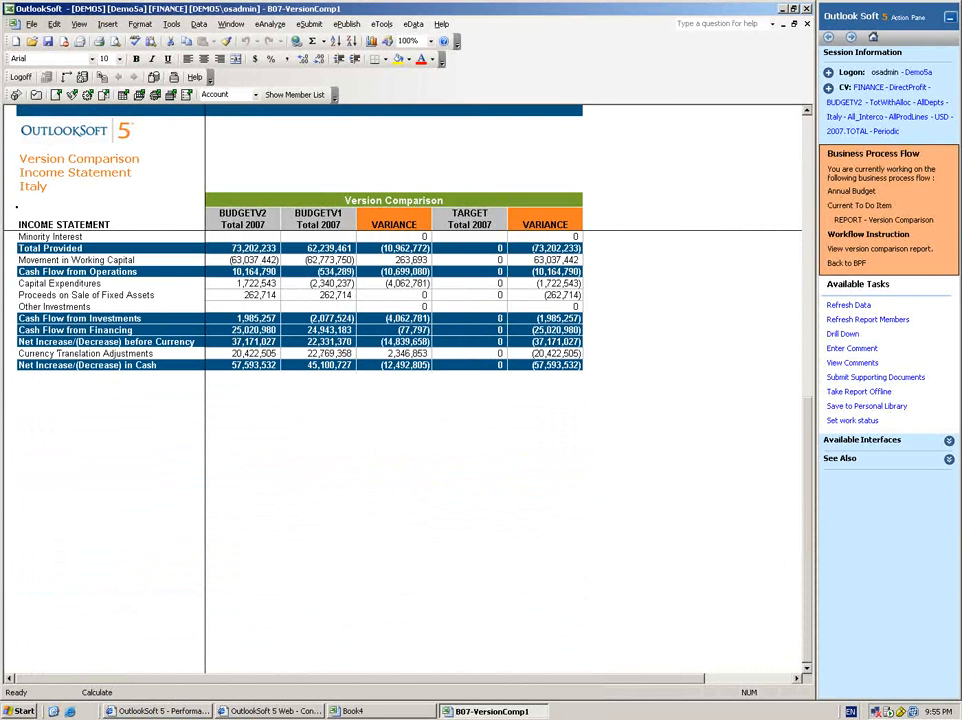
{"action": "left_click", "coordinate": [807, 111]}
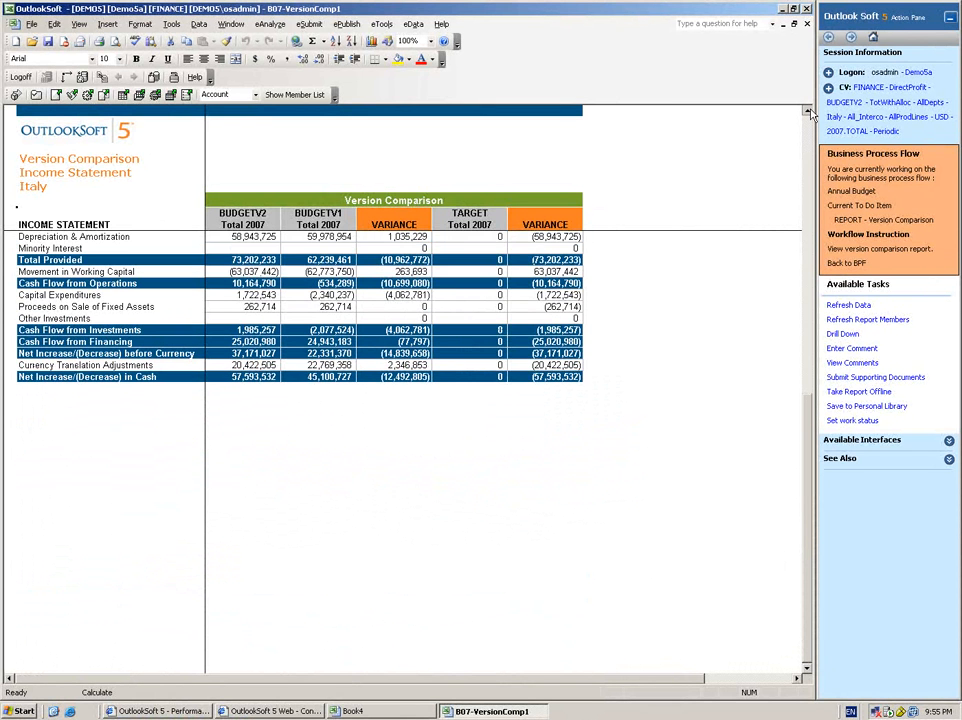
{"action": "left_click", "coordinate": [809, 111]}
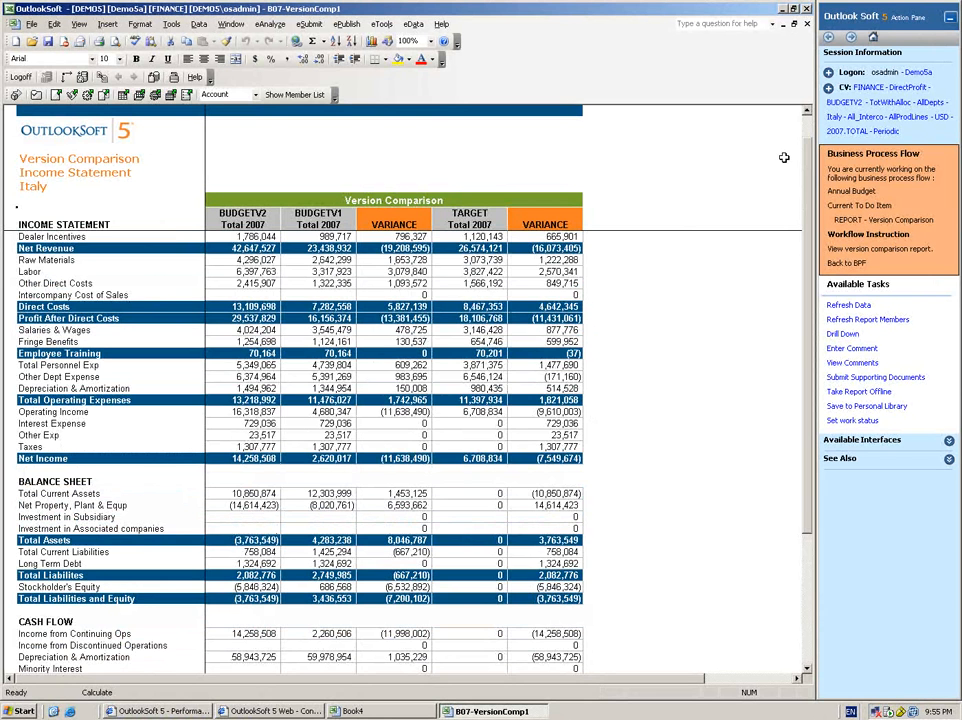
{"action": "scroll", "coordinate": [613, 92], "scroll_direction": "up", "scroll_amount": 1}
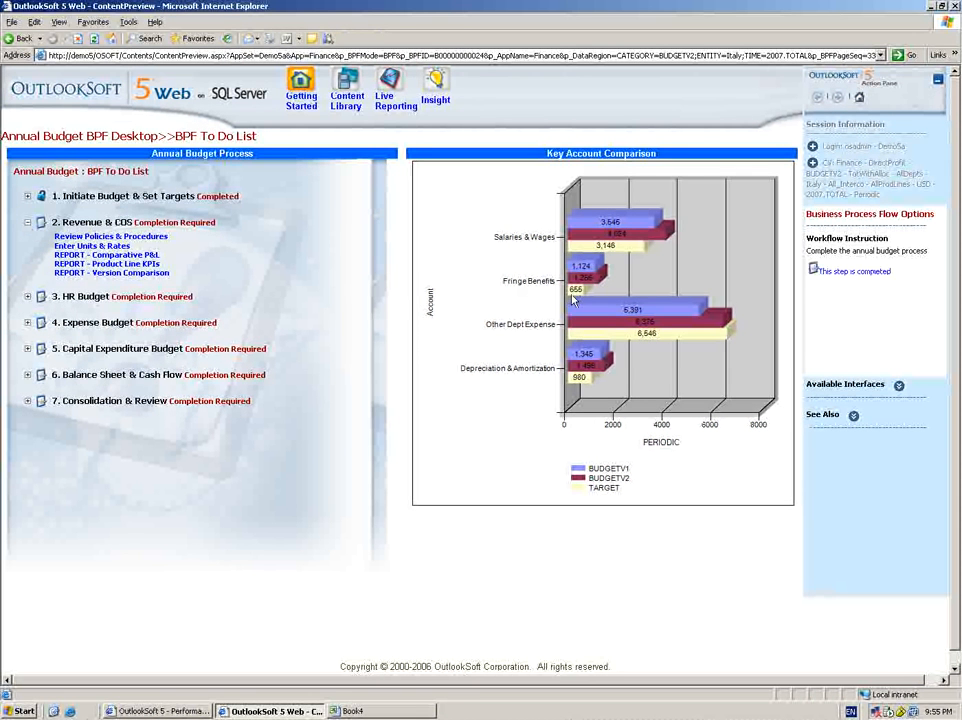
Mark the Revenue & COS step of the annual budget process as completed.
{"action": "left_click", "coordinate": [855, 272]}
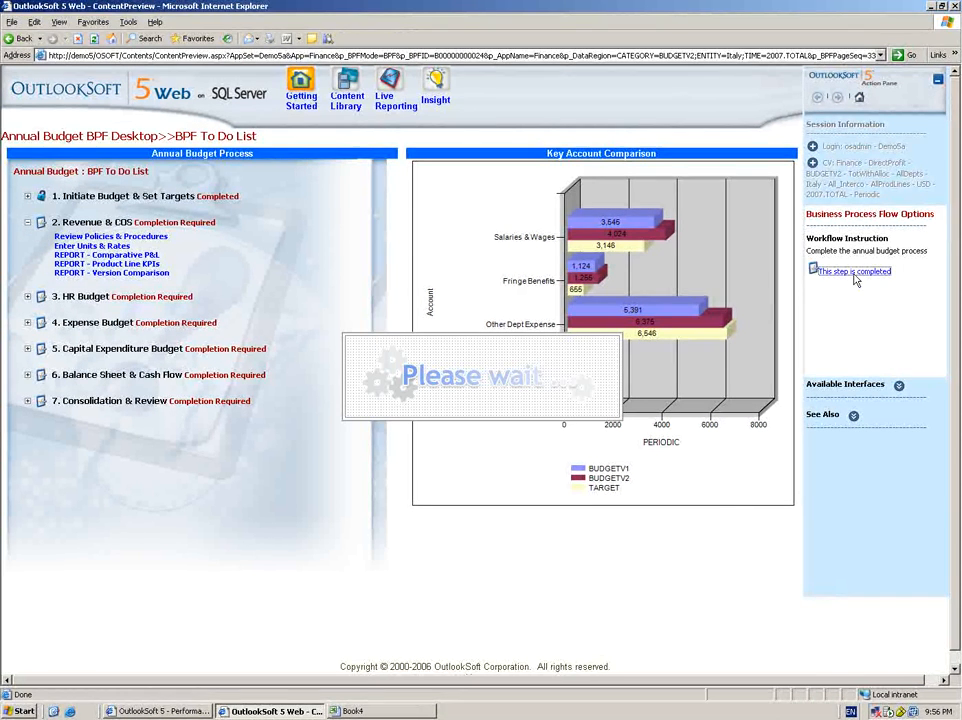